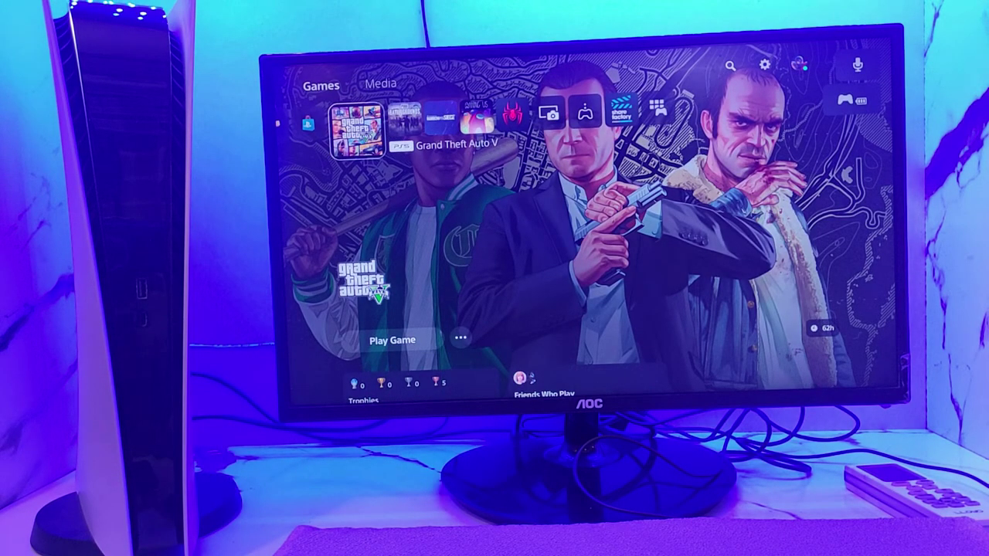
- Open the PlayStation Store and select Marvel's Spider-Man 2 from the Top 10 games
{"action": "key", "text": "Left"}
{"action": "key", "text": "Left"}
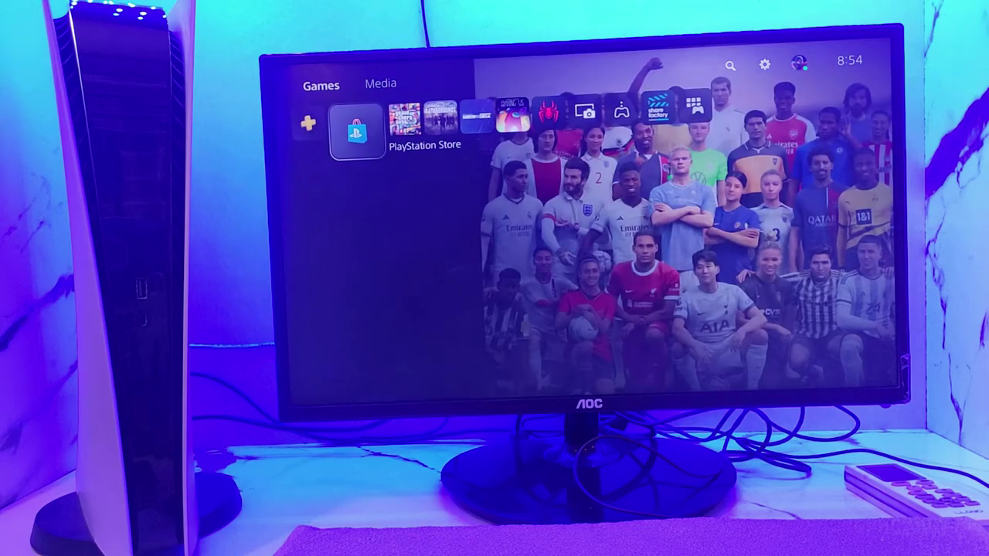
{"action": "key", "text": "Return"}
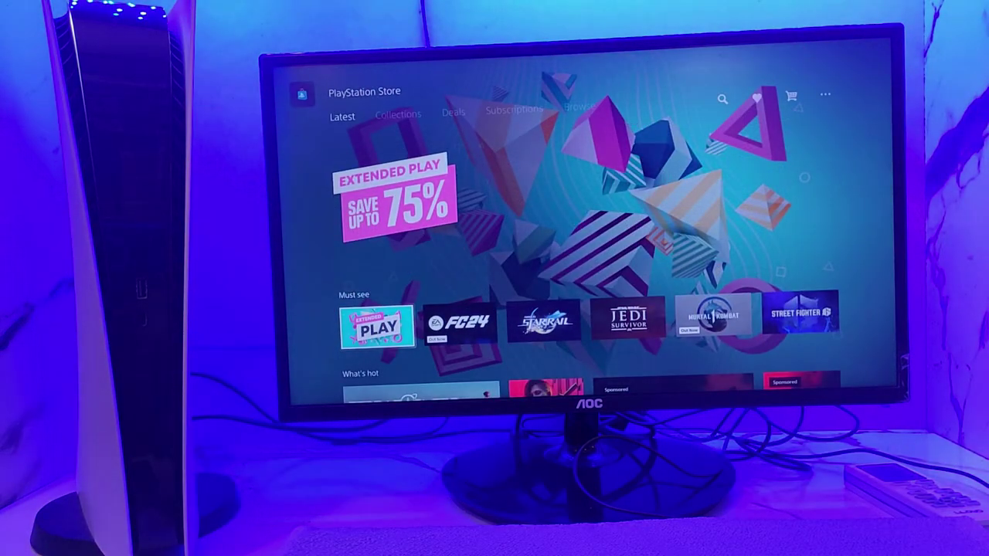
{"action": "key", "text": "Down"}
{"action": "key", "text": "Down"}
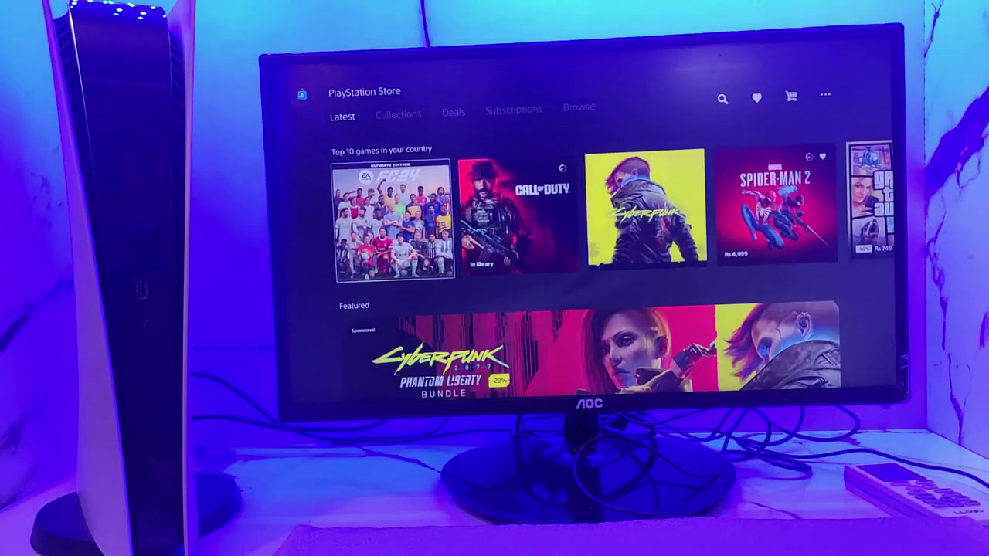
{"action": "key", "text": "Right"}
{"action": "key", "text": "Right"}
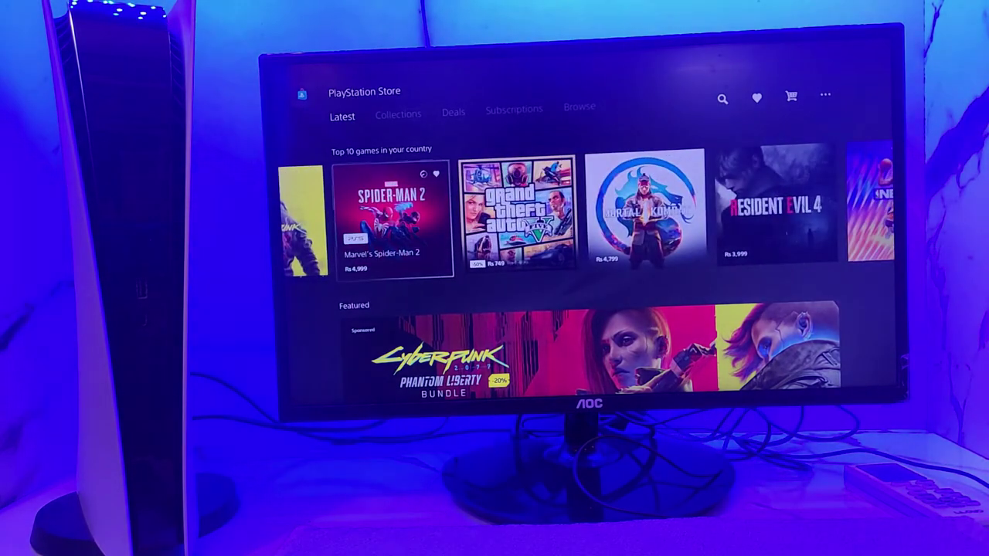
{"action": "key", "text": "Return"}
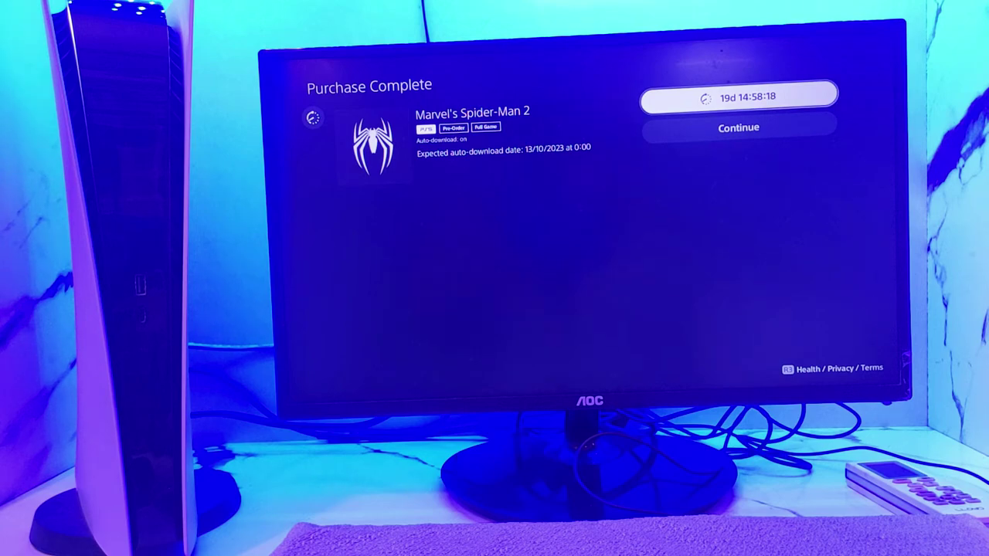
- Choose Continue on the Purchase Complete screen to reach the Spider-Man 2 countdown page
{"action": "key", "text": "Down"}
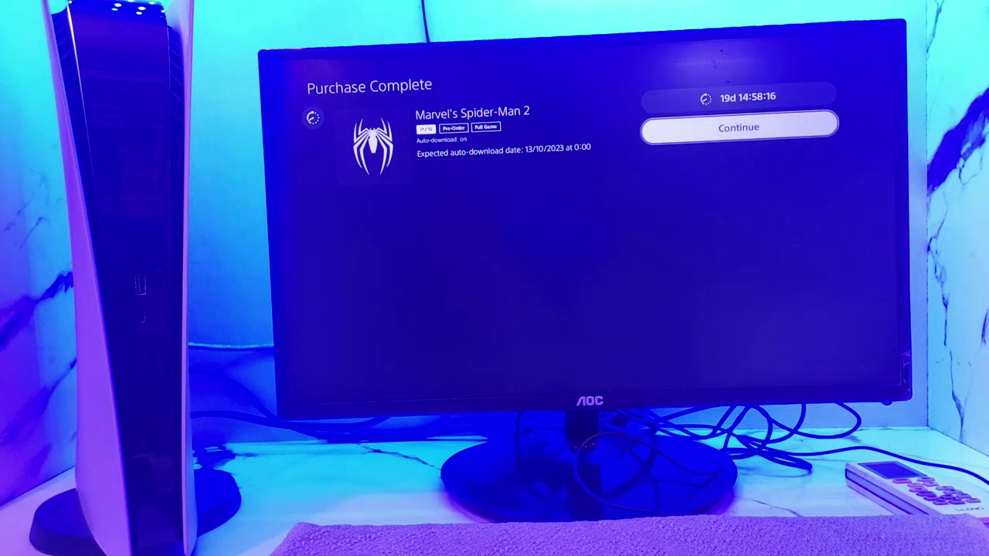
{"action": "key", "text": "Return"}
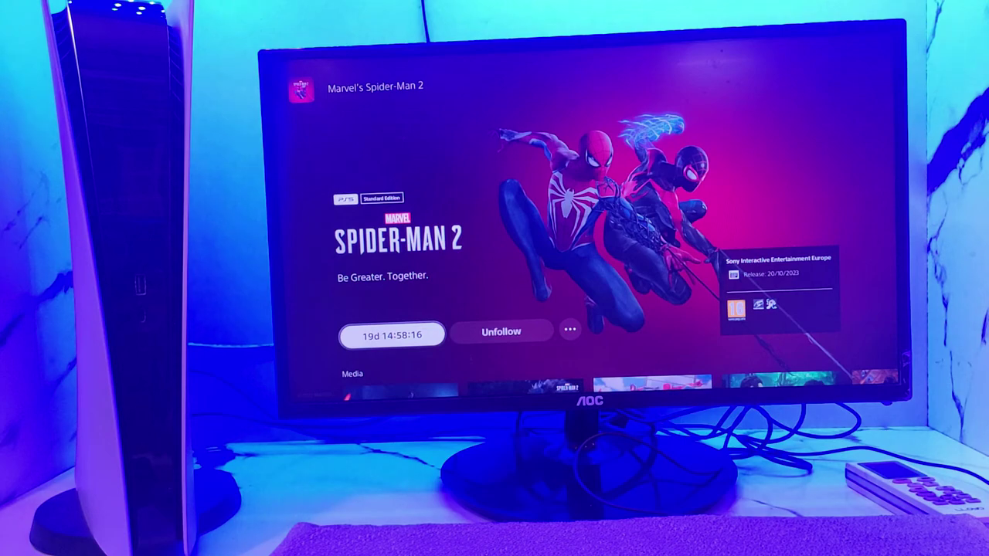